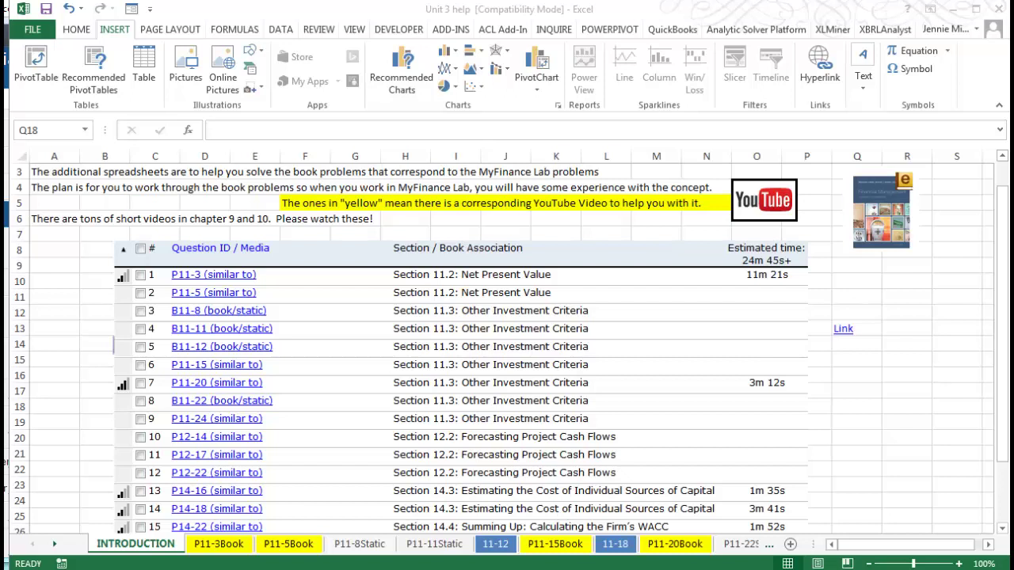
# Go to the P12-14Book sheet and examine the net operating income definition and the revenue calculation from selling price and units.
pyautogui.click(844, 333)
pyautogui.click(844, 332)
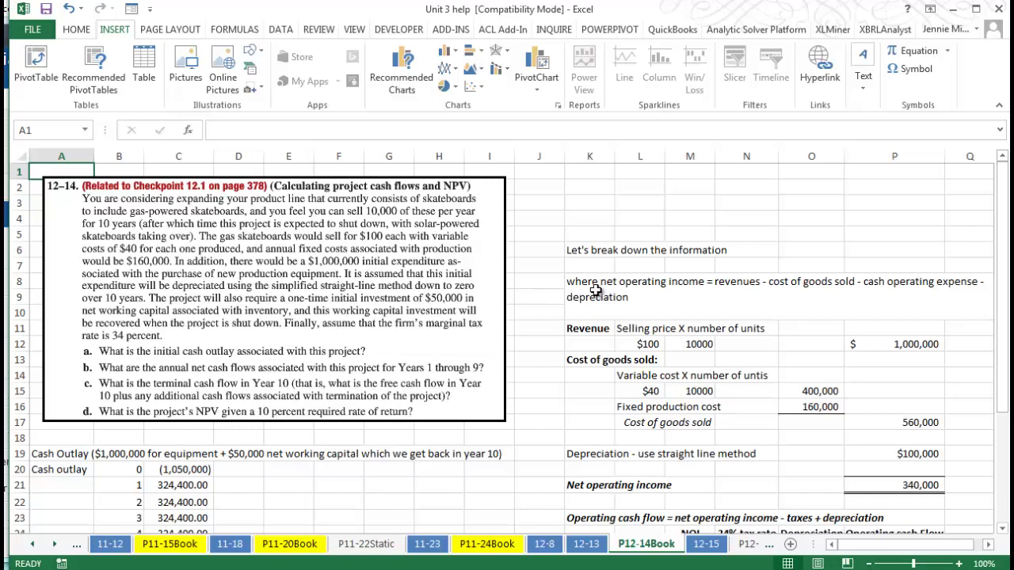
pyautogui.click(596, 290)
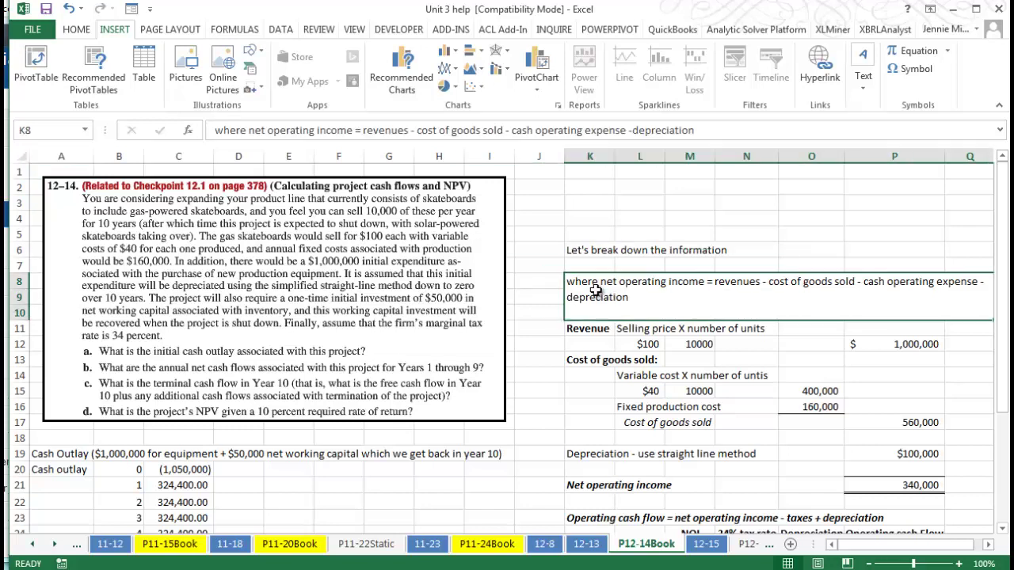
pyautogui.click(594, 331)
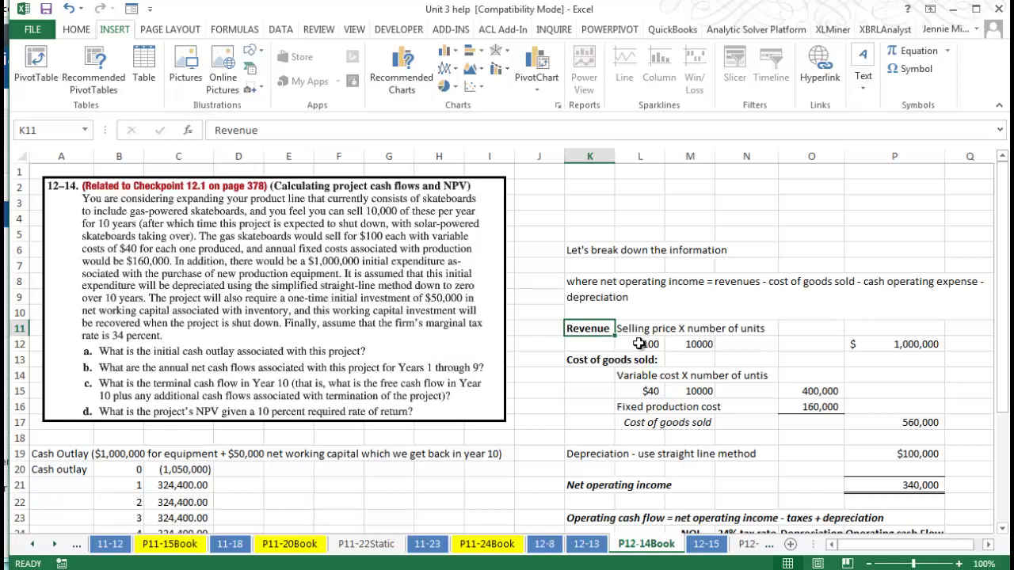
pyautogui.click(639, 344)
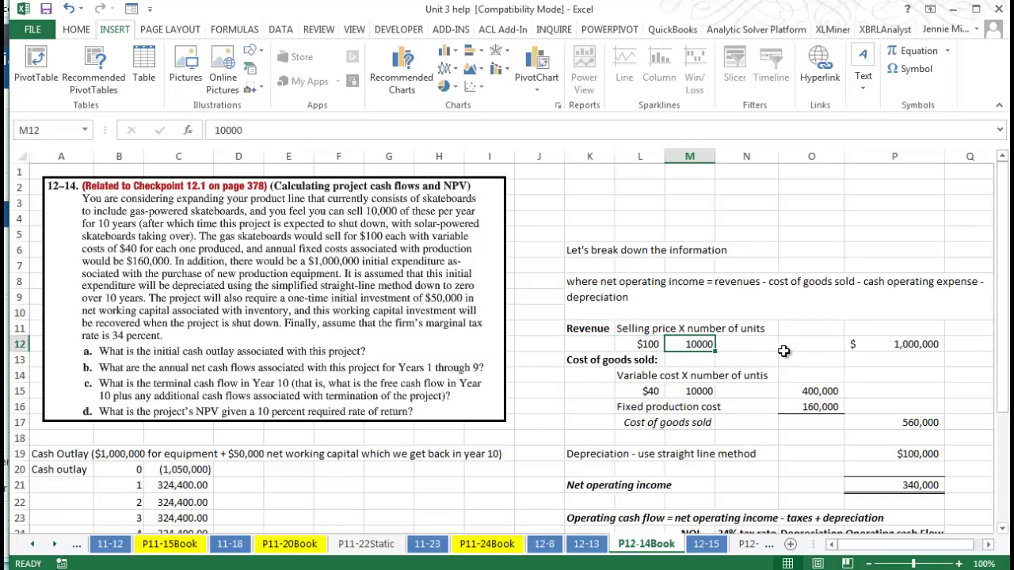
pyautogui.click(867, 346)
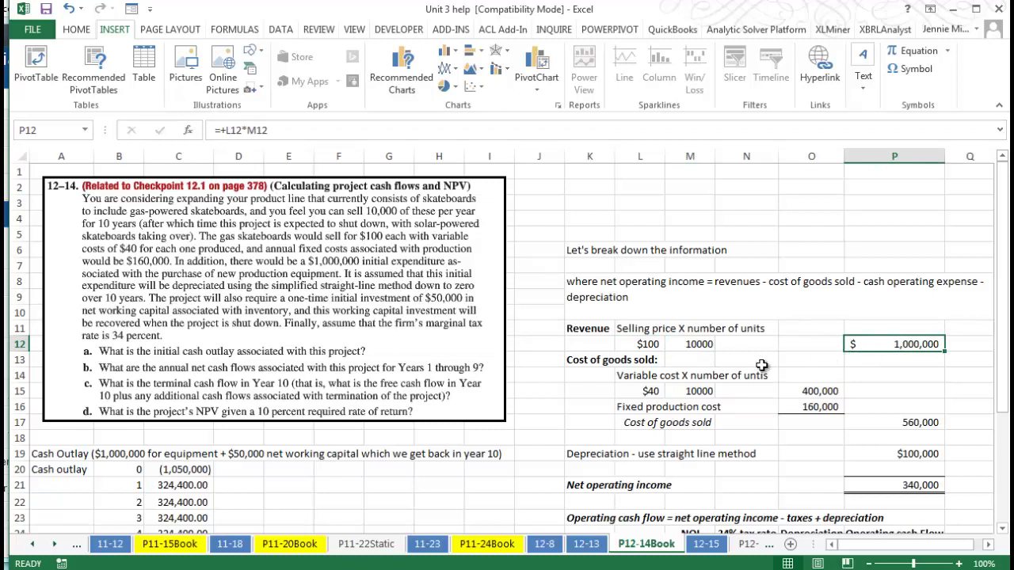
# Examine the cost of goods sold breakdown: variable cost times units, fixed production cost and the formula that totals them.
pyautogui.click(596, 361)
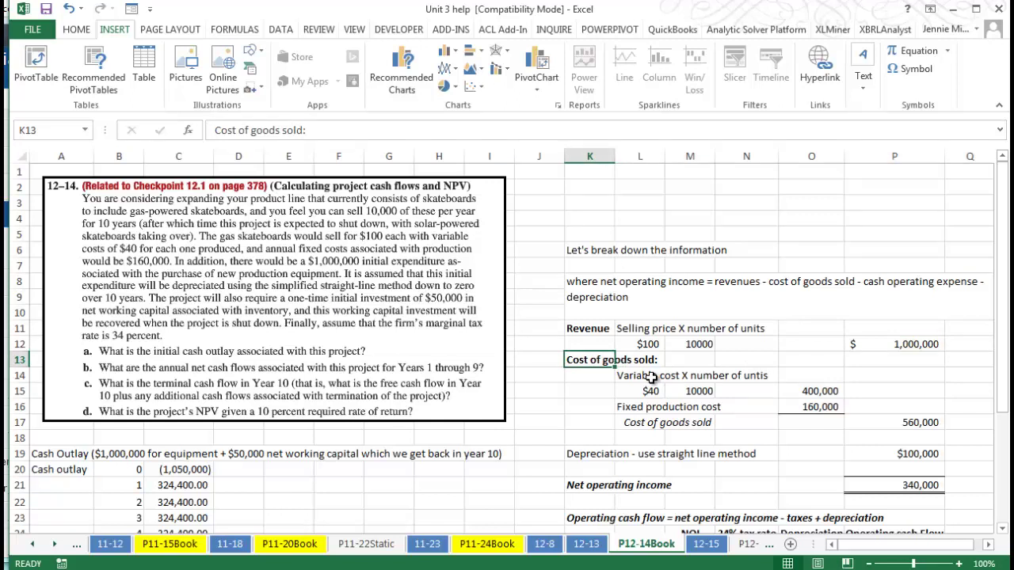
pyautogui.click(649, 378)
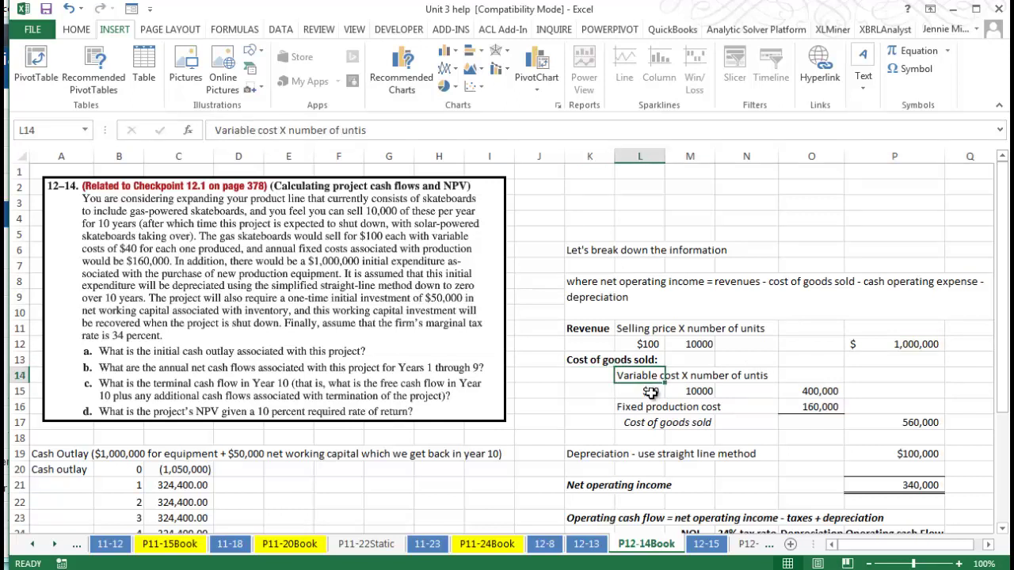
pyautogui.click(650, 393)
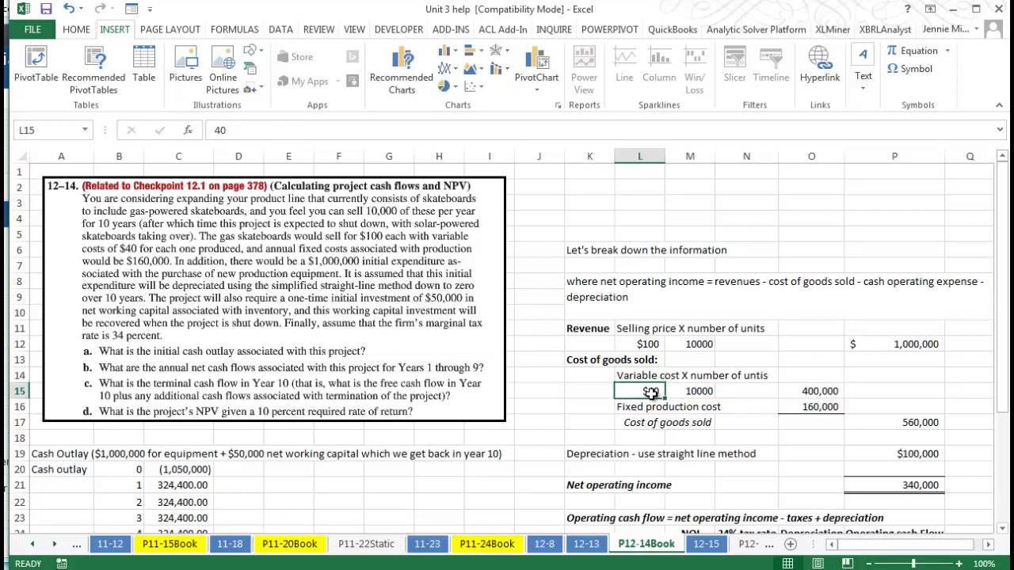
pyautogui.click(689, 391)
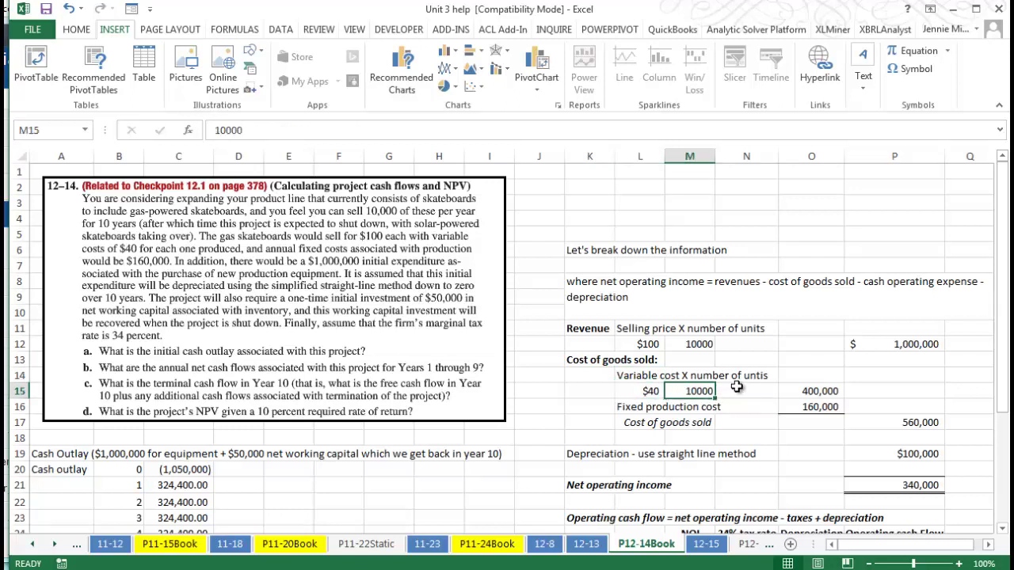
pyautogui.click(793, 397)
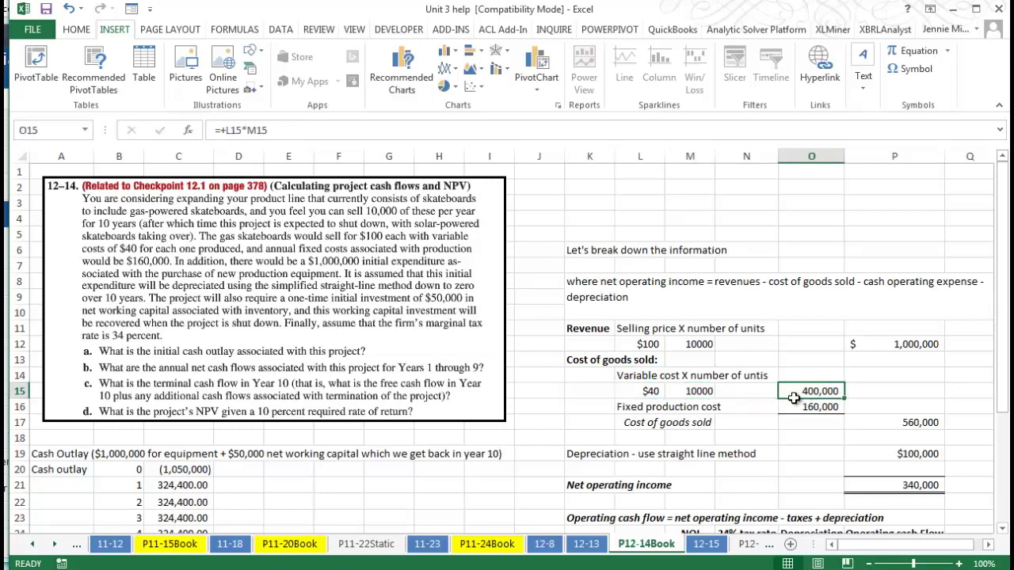
pyautogui.click(638, 408)
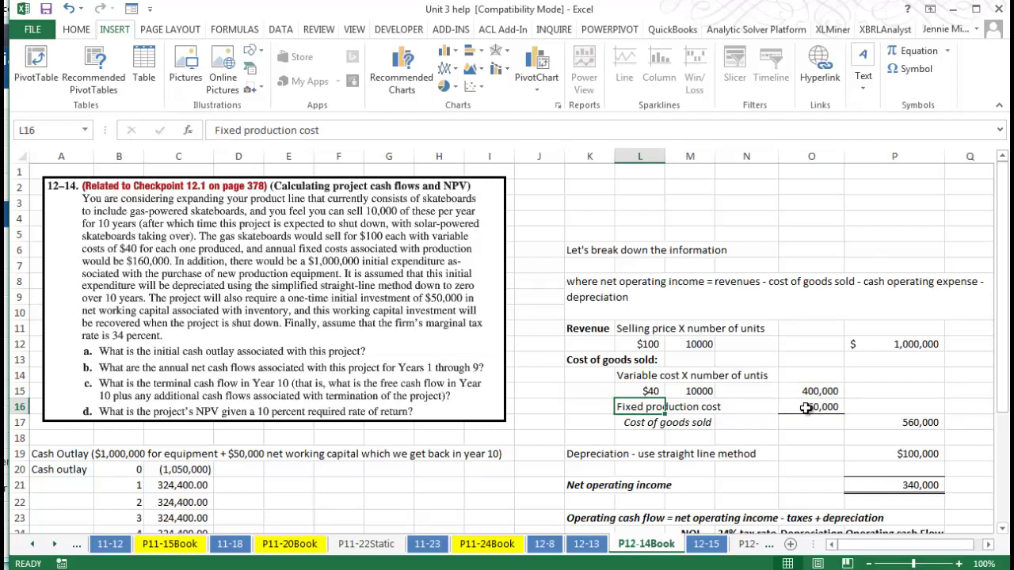
pyautogui.click(814, 408)
pyautogui.click(918, 423)
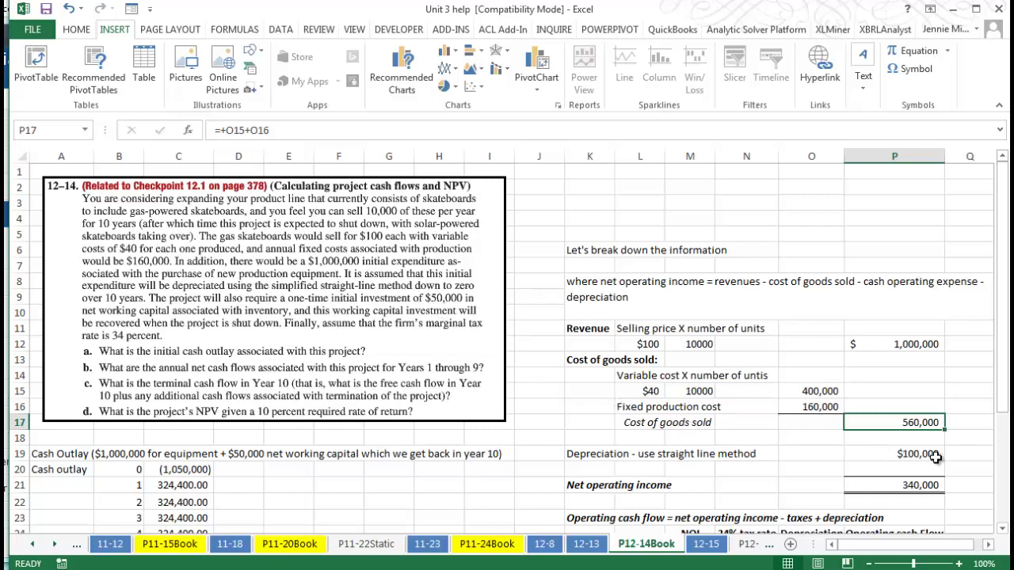
# Inspect the SLN function arguments behind the straight-line depreciation and check the net operating income formula in P21.
pyautogui.click(908, 455)
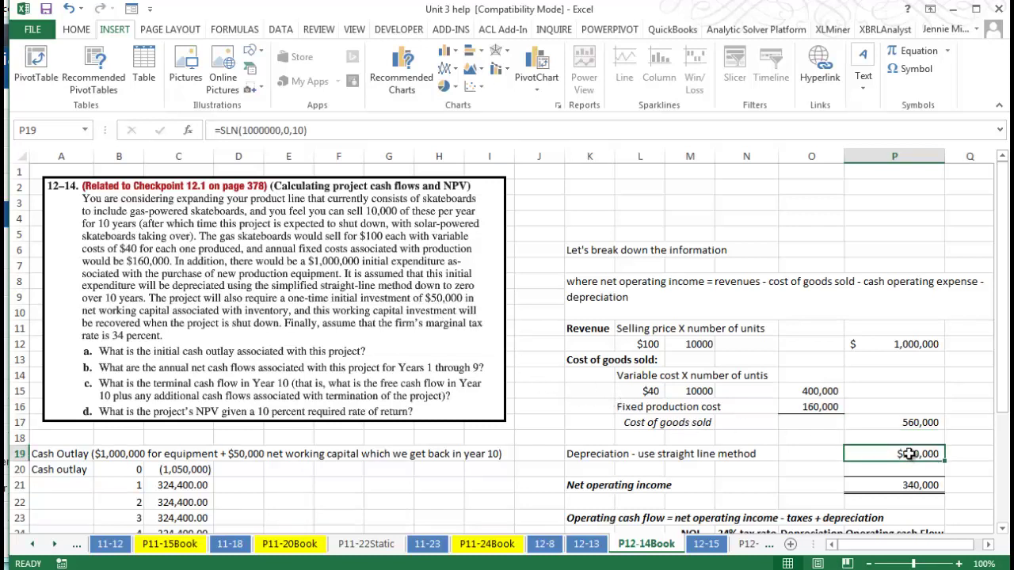
pyautogui.doubleClick(882, 456)
pyautogui.click(248, 131)
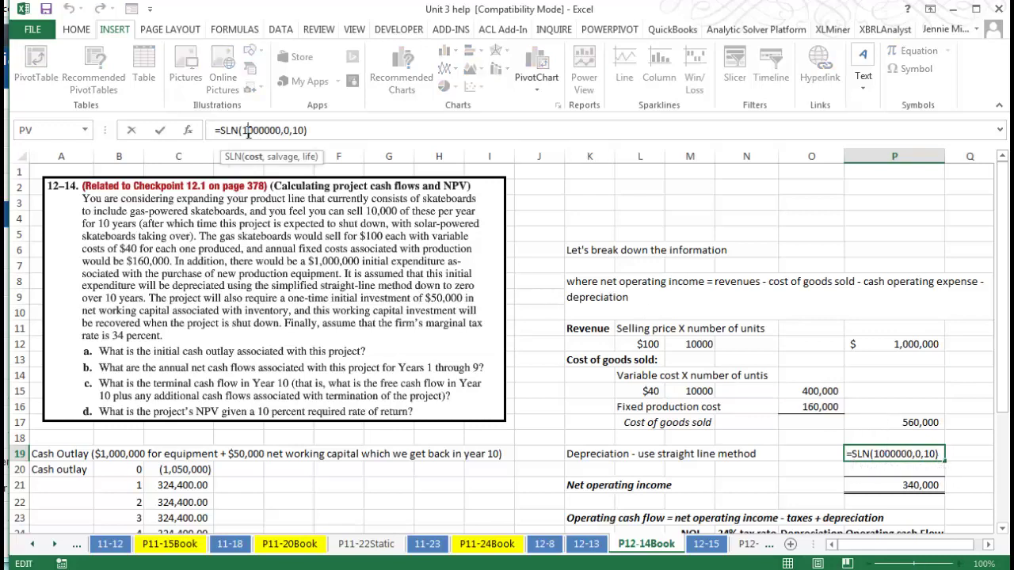
pyautogui.click(188, 129)
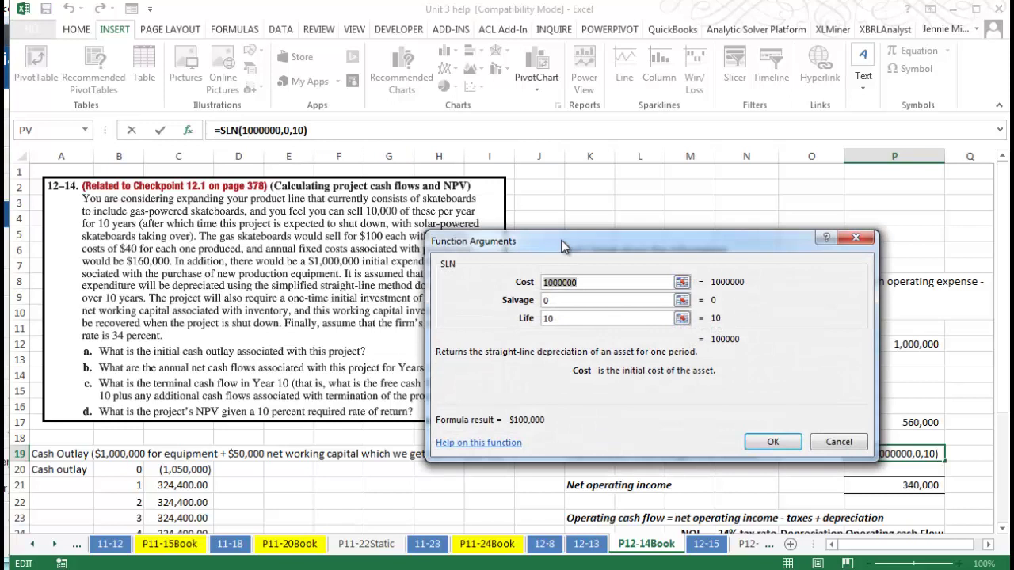
pyautogui.moveTo(564, 246); pyautogui.dragTo(511, 215)
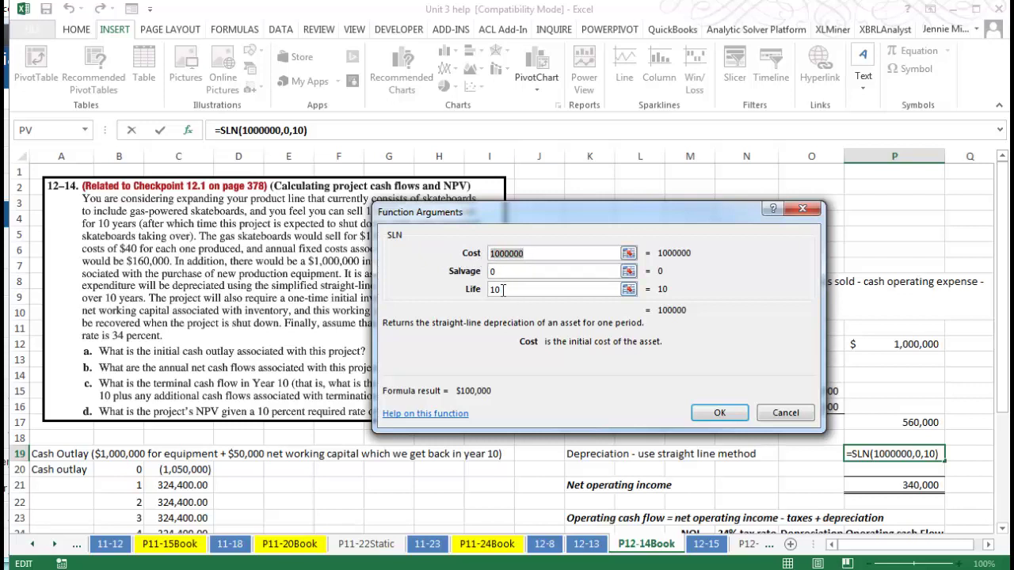
pyautogui.click(718, 412)
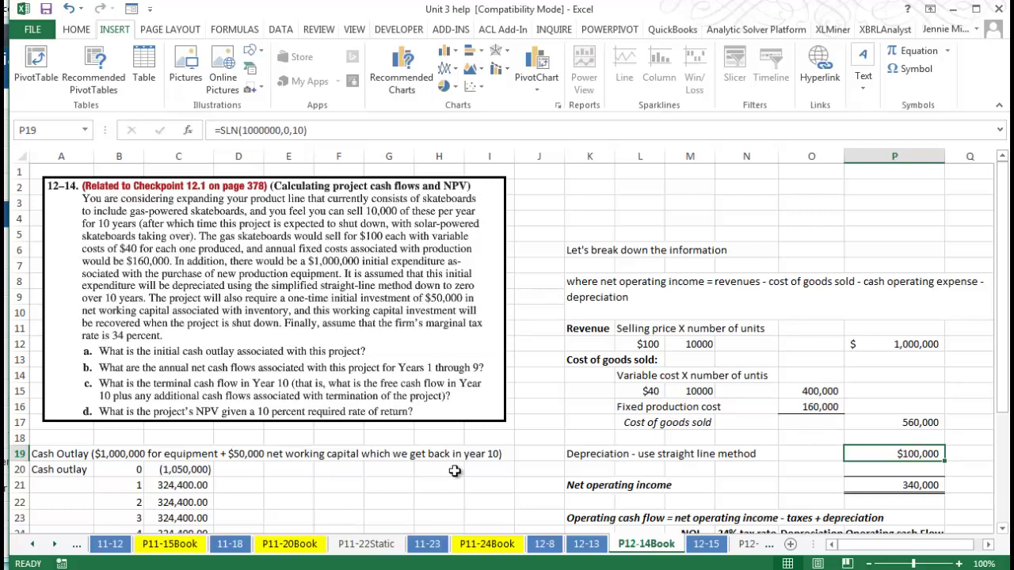
pyautogui.click(879, 484)
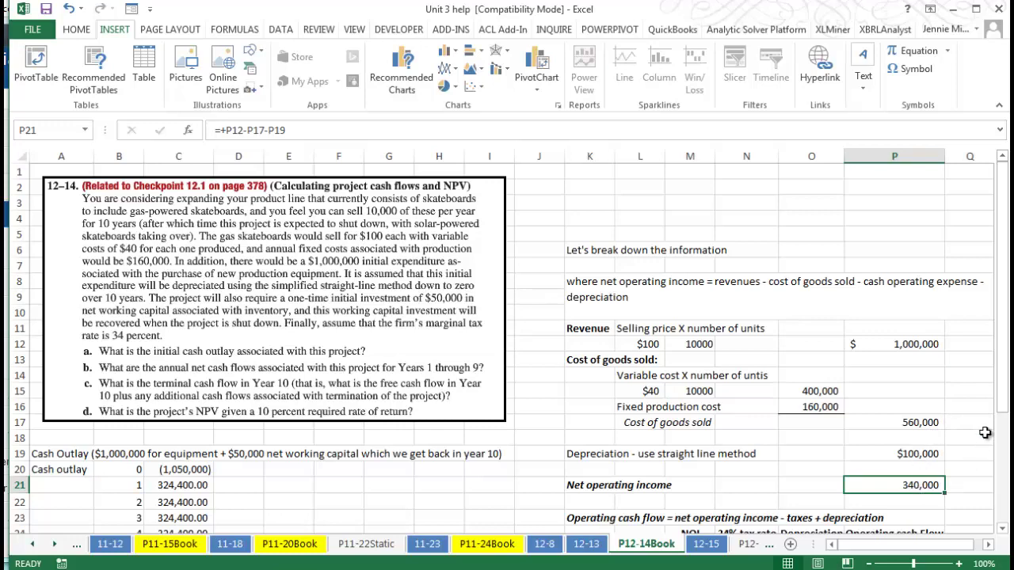
# Trace the operating cash flow calculation in row 25 through its NOI, 34% tax, depreciation and result cells.
pyautogui.click(1004, 413)
pyautogui.moveTo(1004, 414); pyautogui.dragTo(958, 486)
pyautogui.click(594, 398)
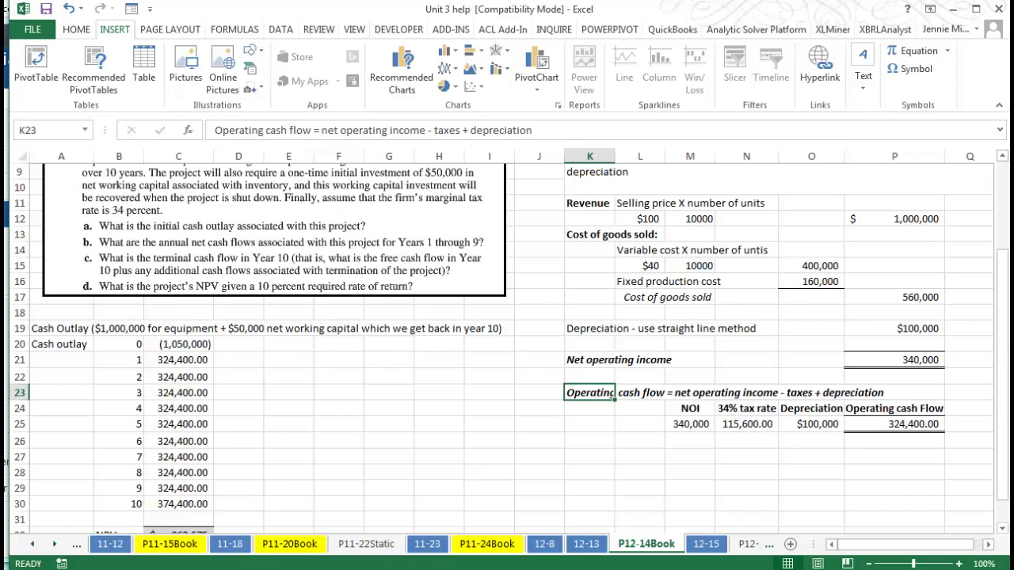
pyautogui.click(694, 425)
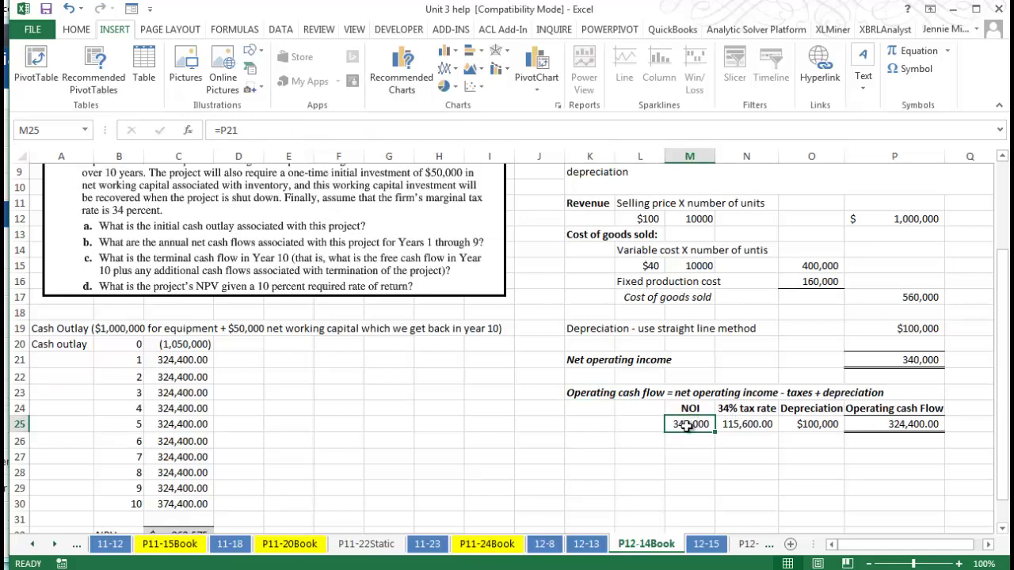
pyautogui.click(736, 425)
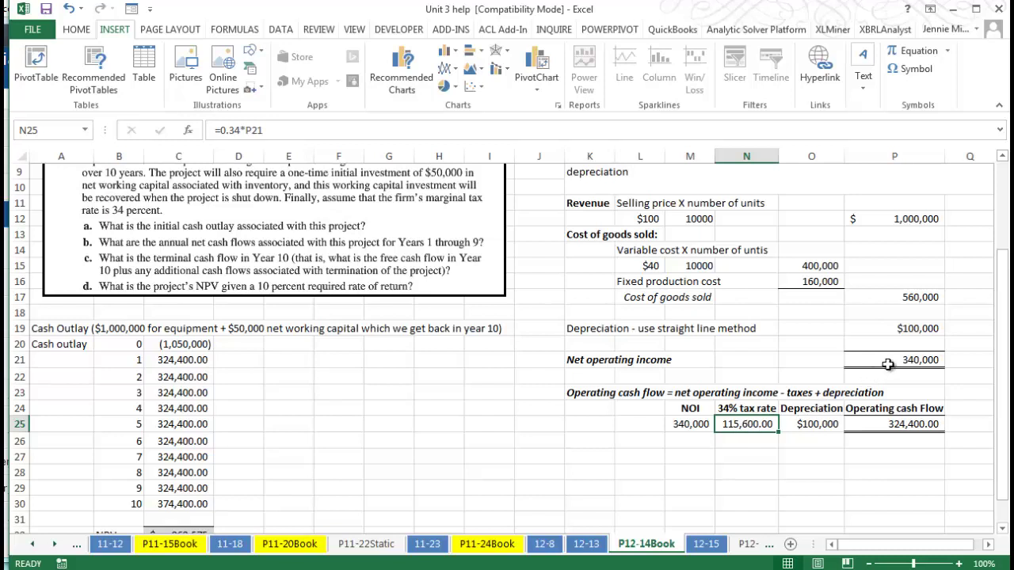
pyautogui.click(820, 425)
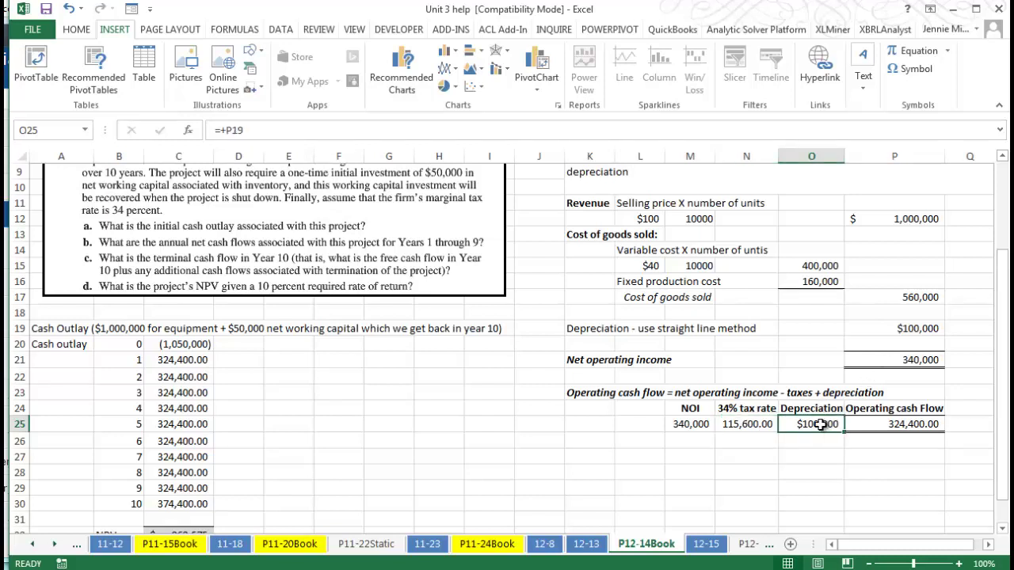
pyautogui.click(879, 423)
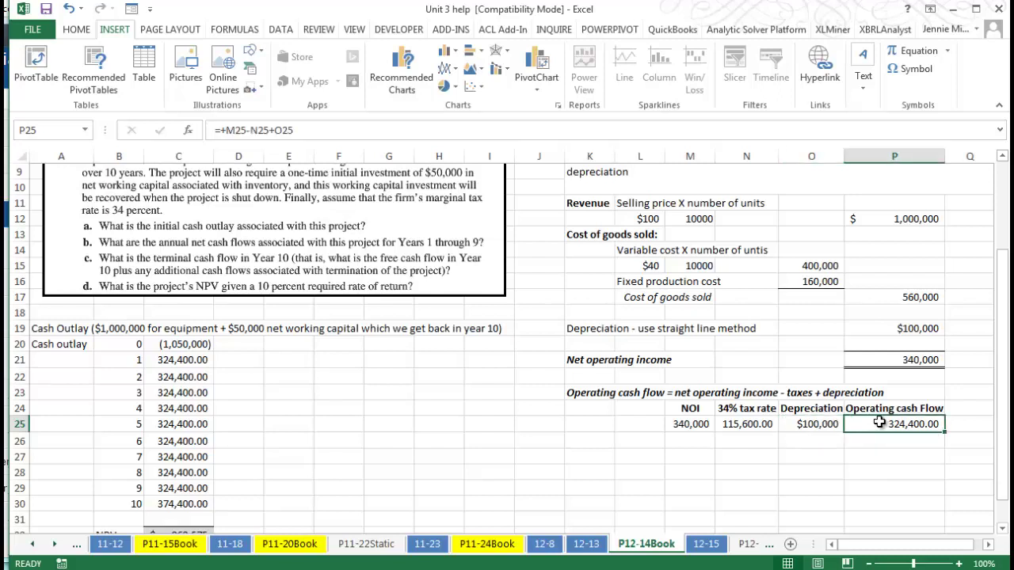
pyautogui.click(691, 423)
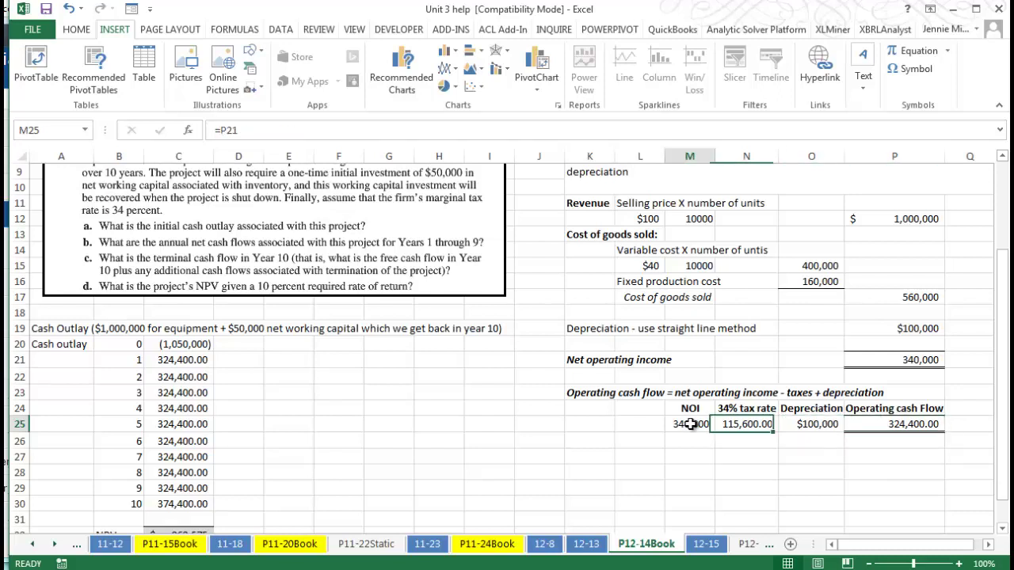
pyautogui.click(729, 424)
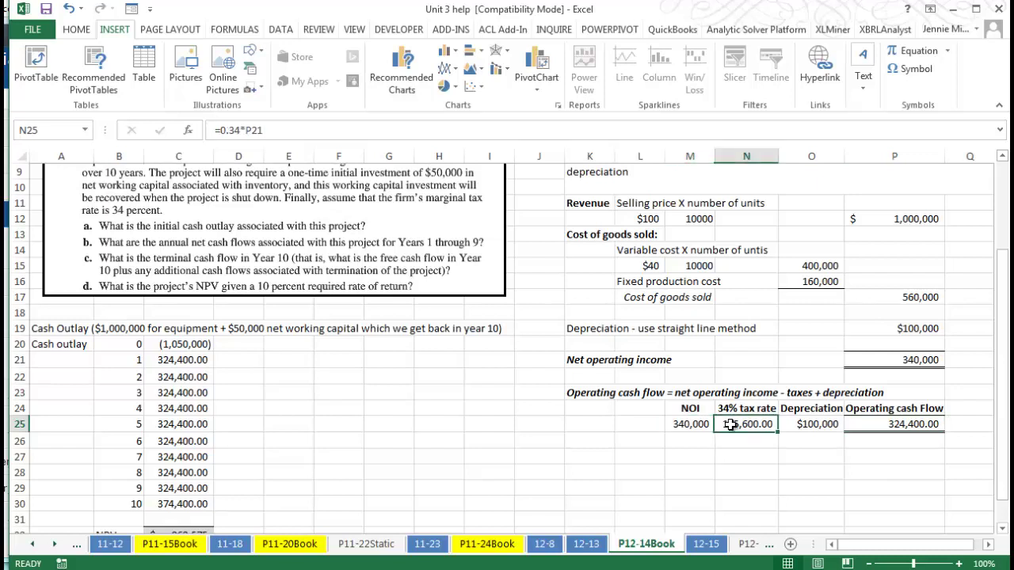
pyautogui.click(817, 425)
pyautogui.click(887, 424)
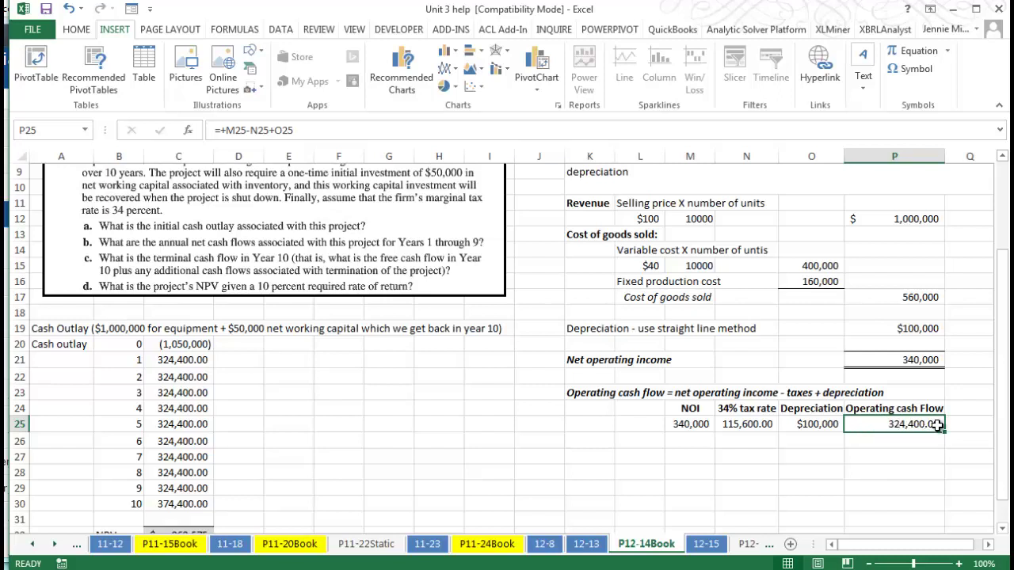
# Compare the year 0 cash outlay with the problem text and check the year 10 cash flow formula in C30.
pyautogui.click(203, 347)
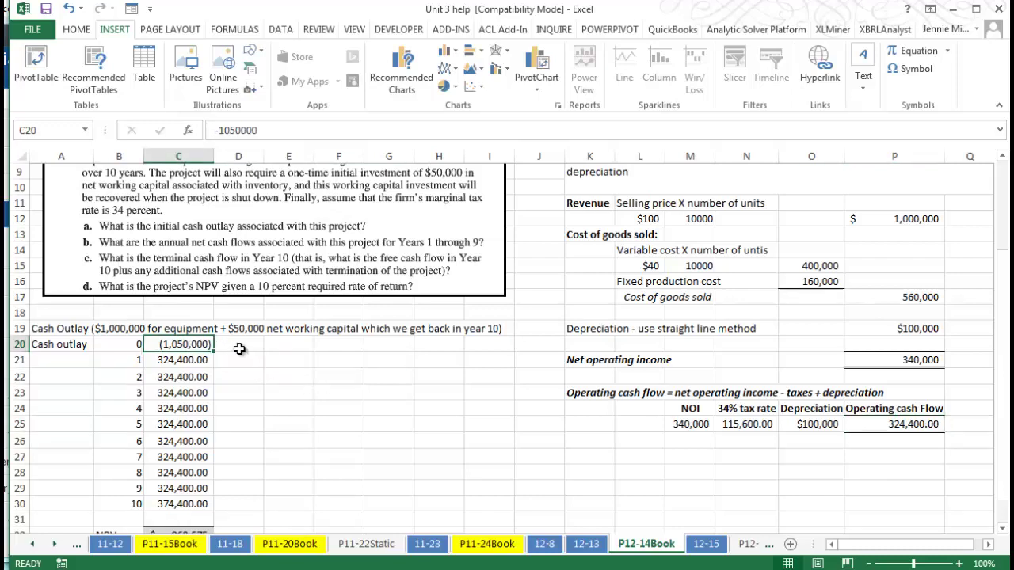
pyautogui.scroll(2, 239, 348)
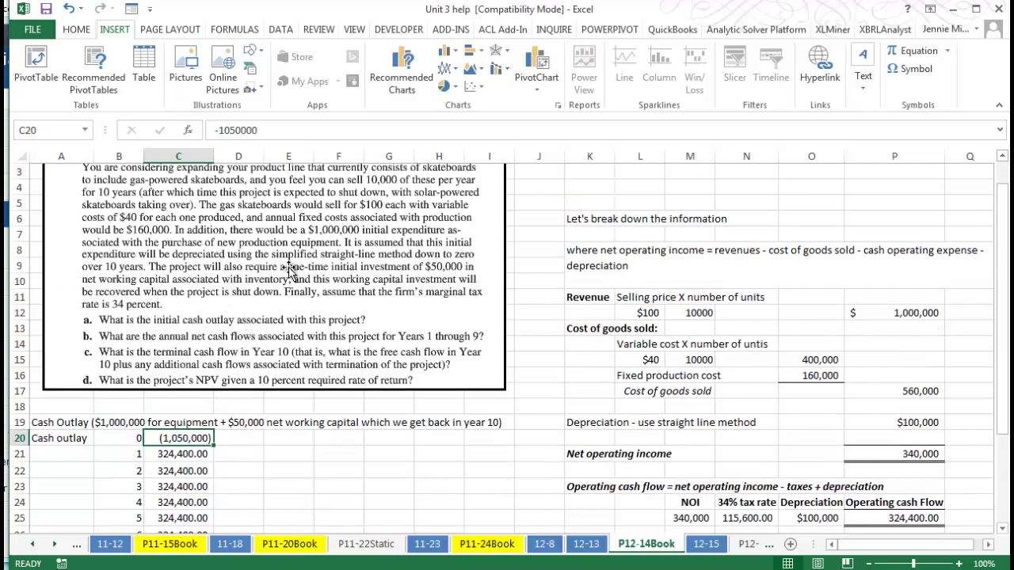
pyautogui.scroll(1, 290, 270)
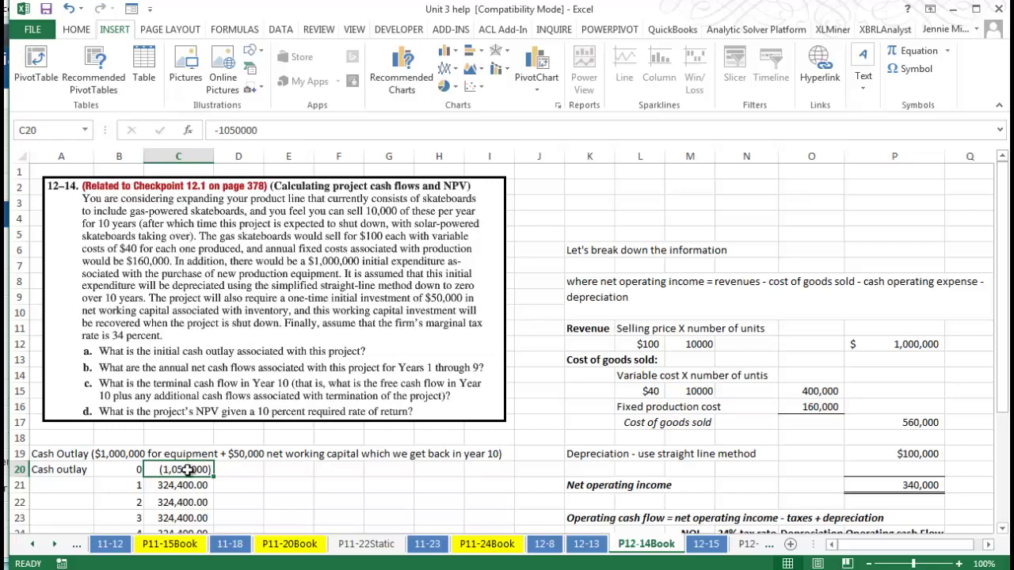
pyautogui.scroll(-4, 186, 469)
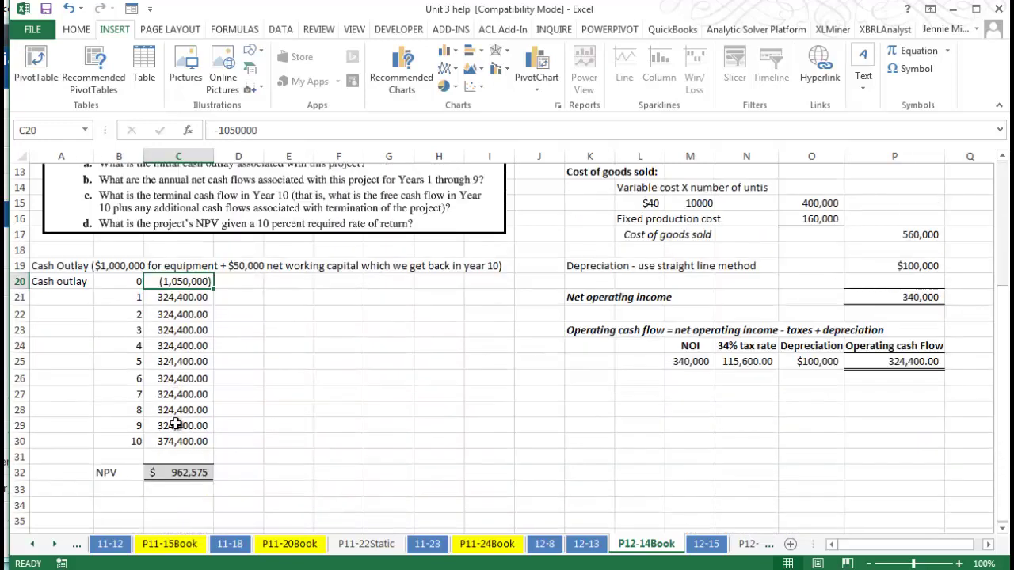
pyautogui.click(186, 445)
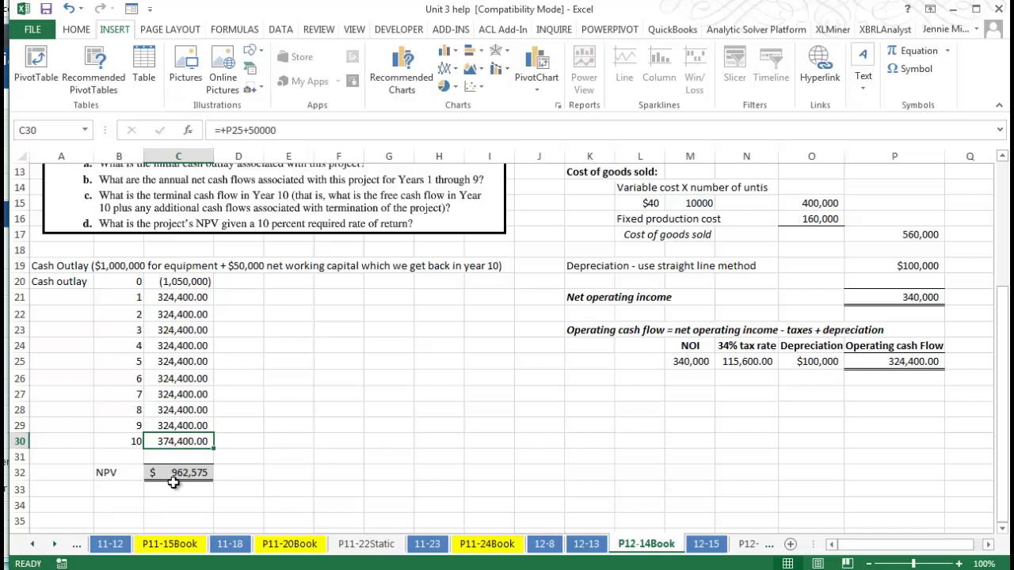
# Examine the NPV formula in C32 against the yearly cash flows and the initial outlay.
pyautogui.click(177, 472)
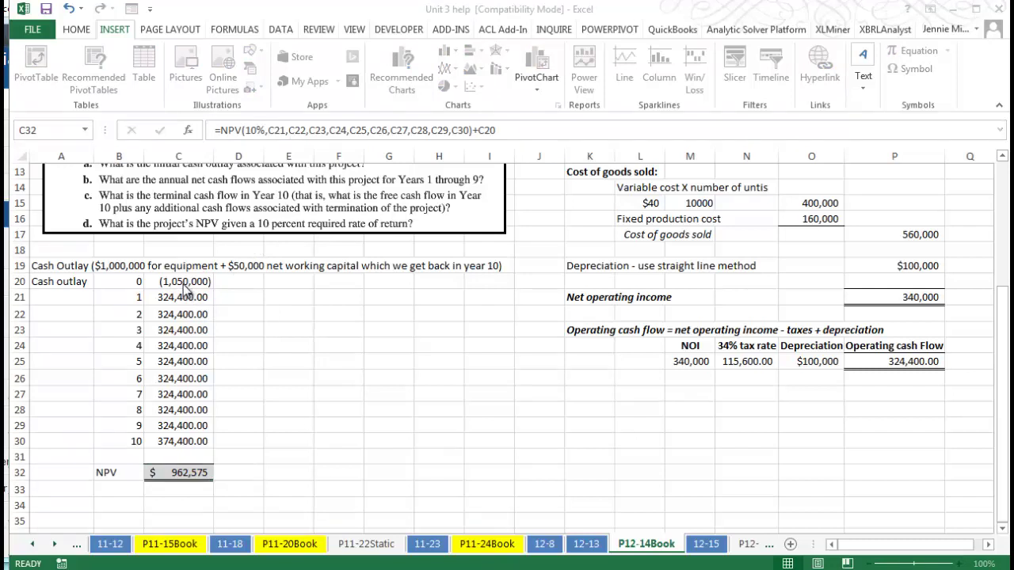
pyautogui.click(180, 297)
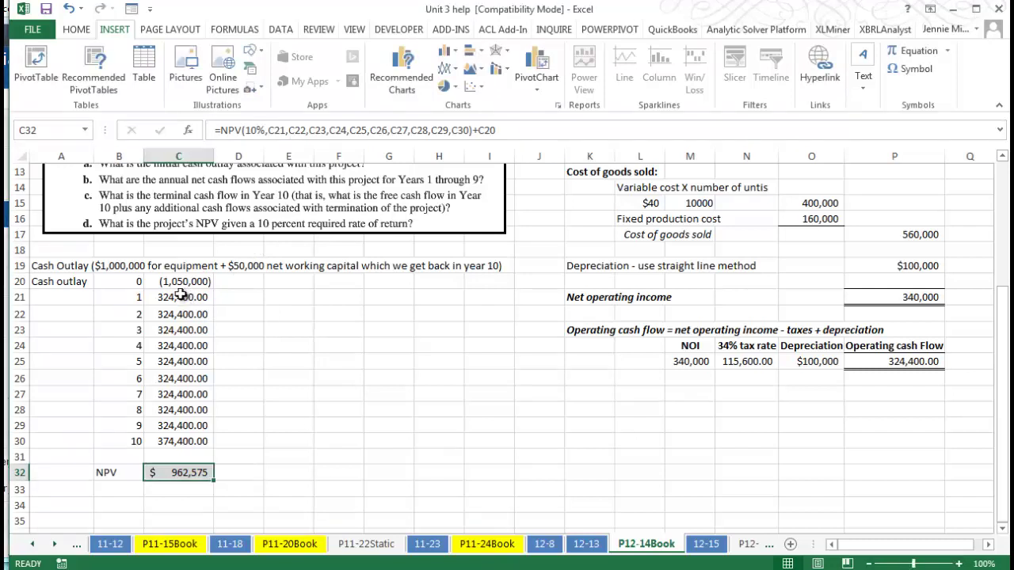
pyautogui.click(183, 472)
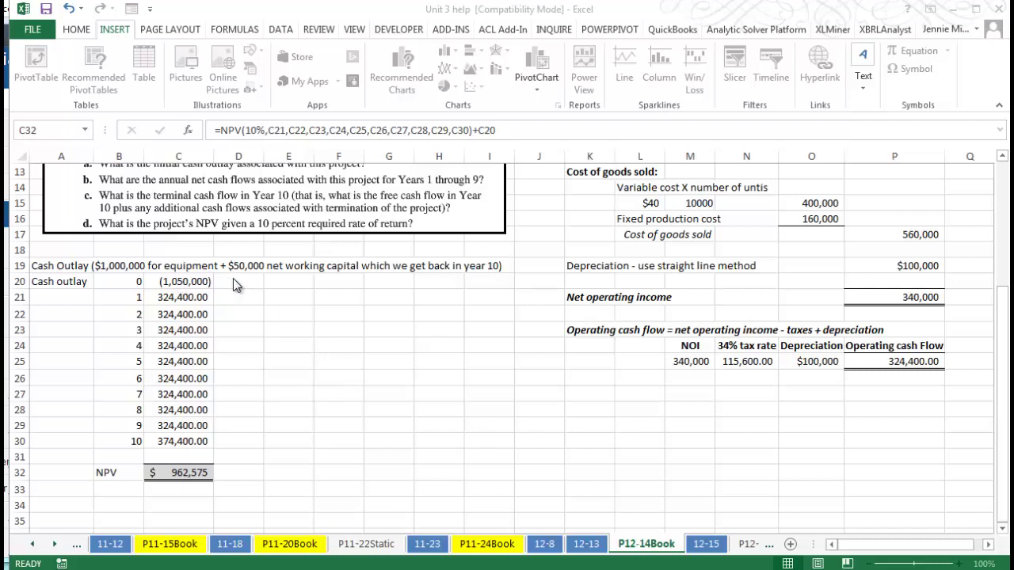
pyautogui.click(112, 487)
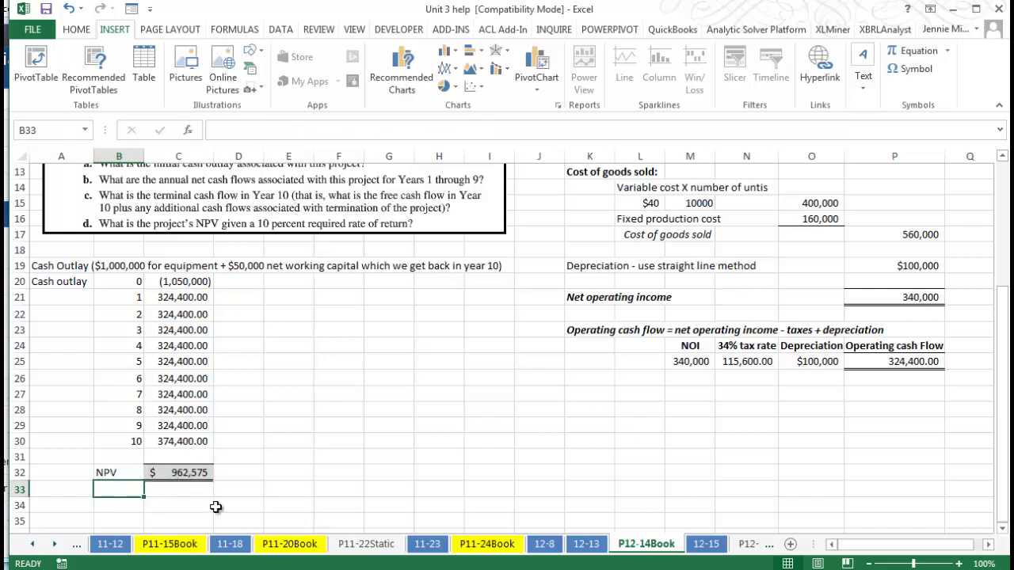
# Label B33 as IRR and calculate it in C33 with the IRR function over C20:C30, using a 12% guess.
pyautogui.write('IRR')
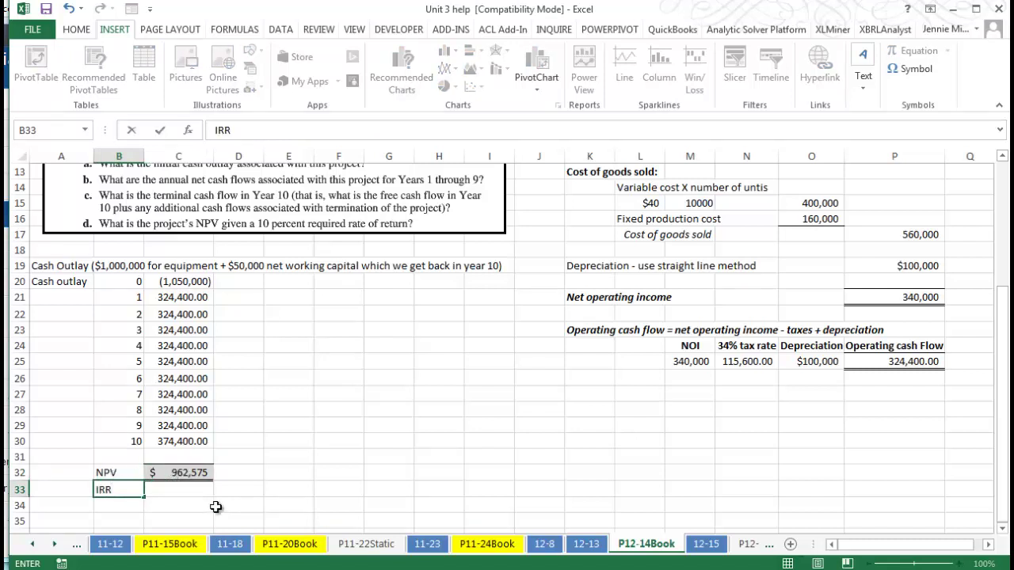
pyautogui.press('Tab')
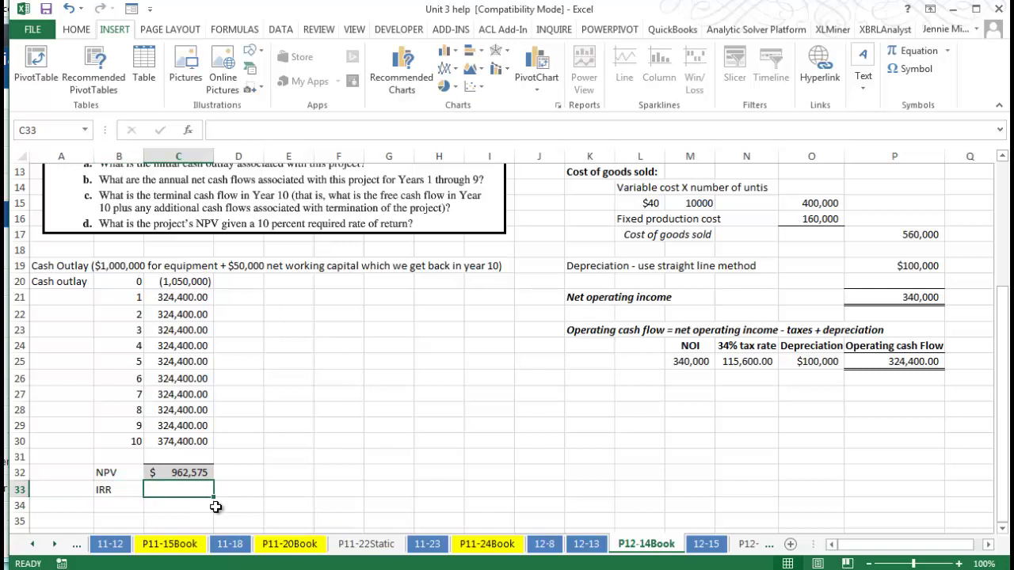
pyautogui.write('=')
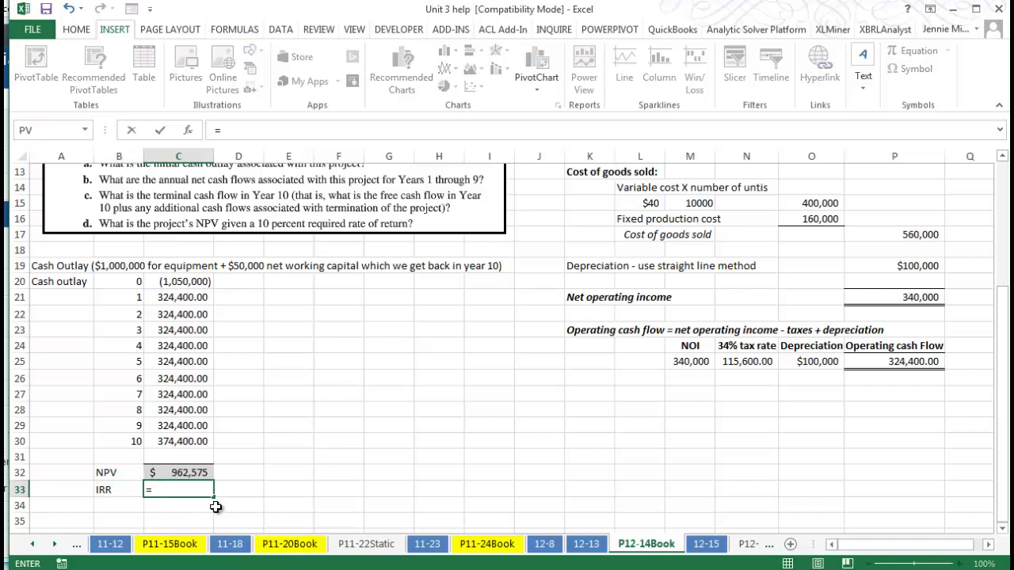
pyautogui.write('irr(')
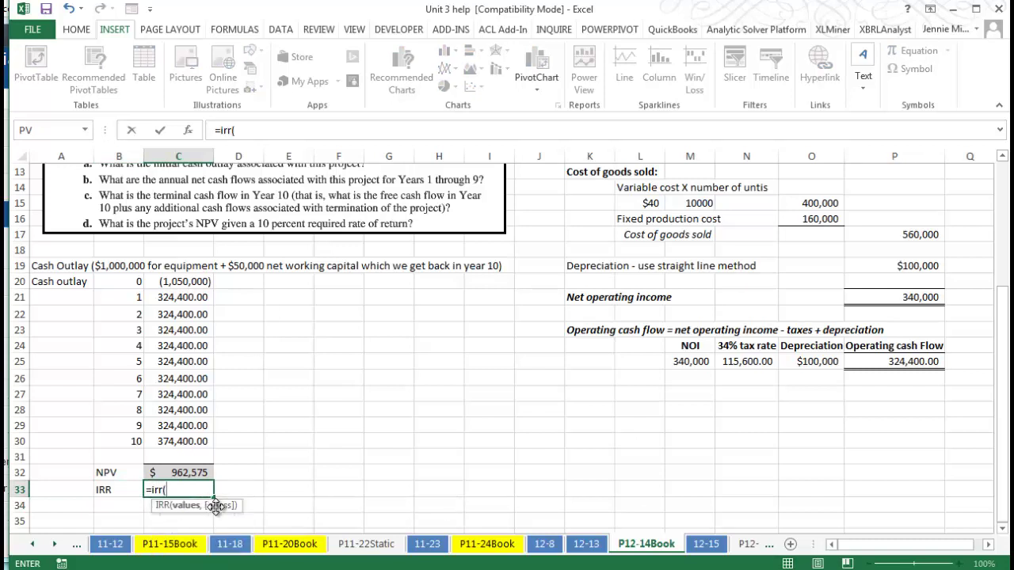
pyautogui.moveTo(182, 282); pyautogui.dragTo(186, 441)
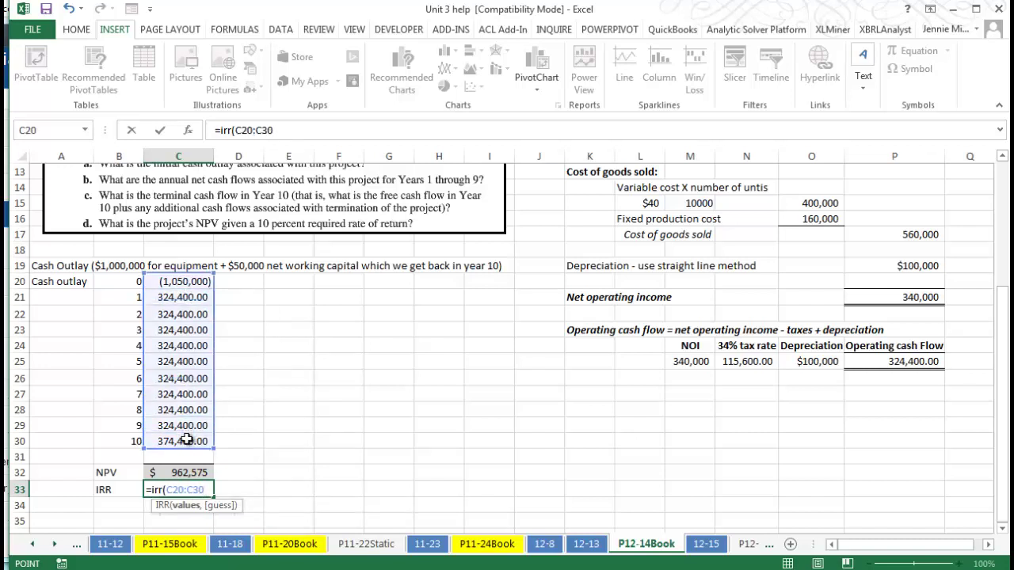
pyautogui.write(',12')
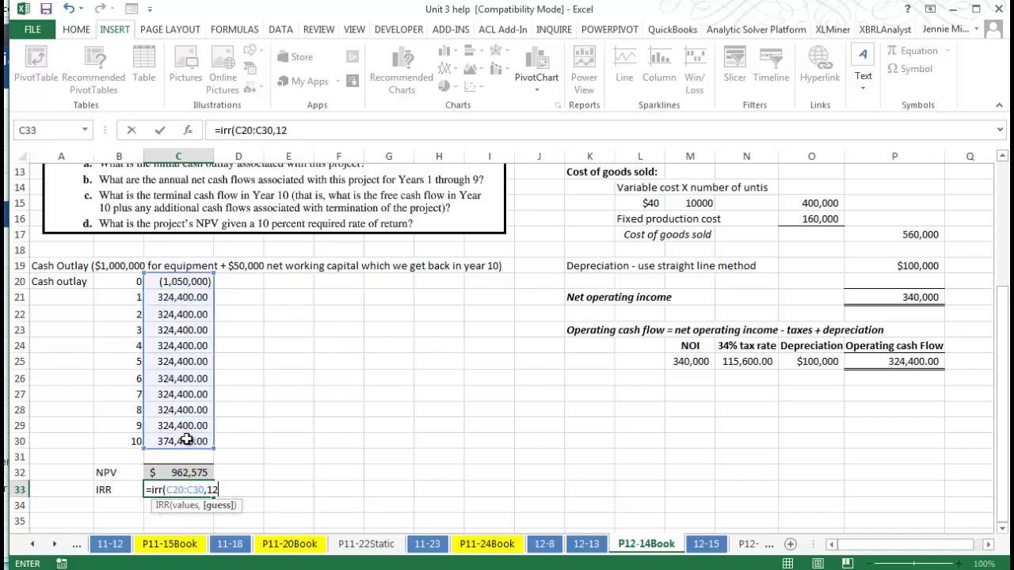
pyautogui.write('%)')
pyautogui.press('Return')
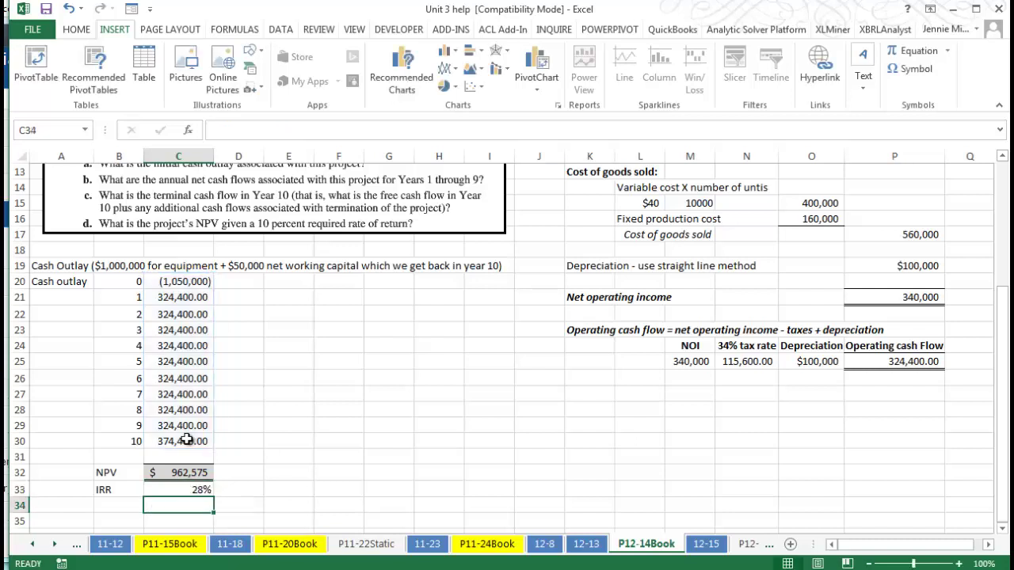
# Compare the IRR in row 33 with the NPV above it and check the IRR formula in C33.
pyautogui.press('Up')
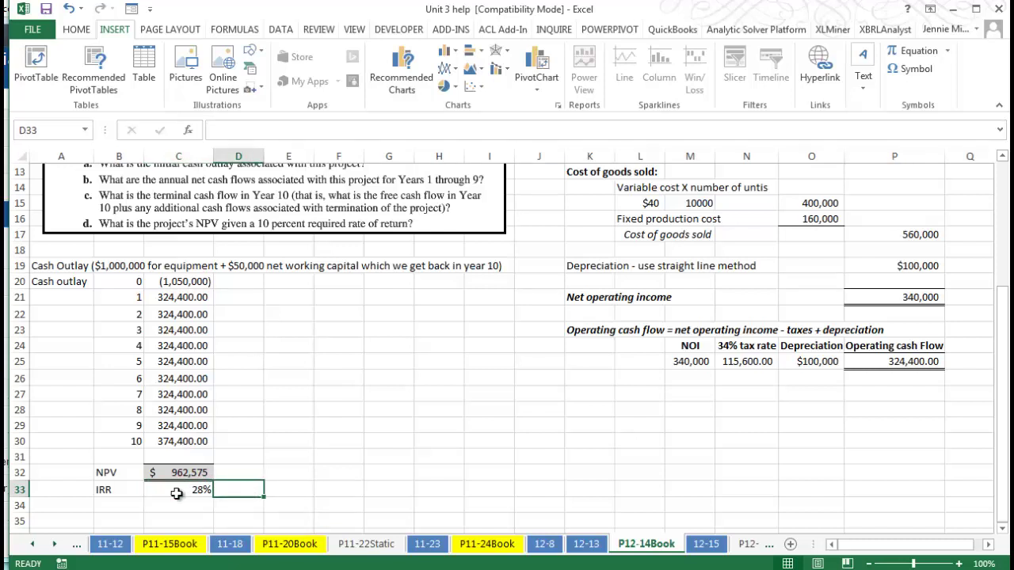
pyautogui.click(241, 472)
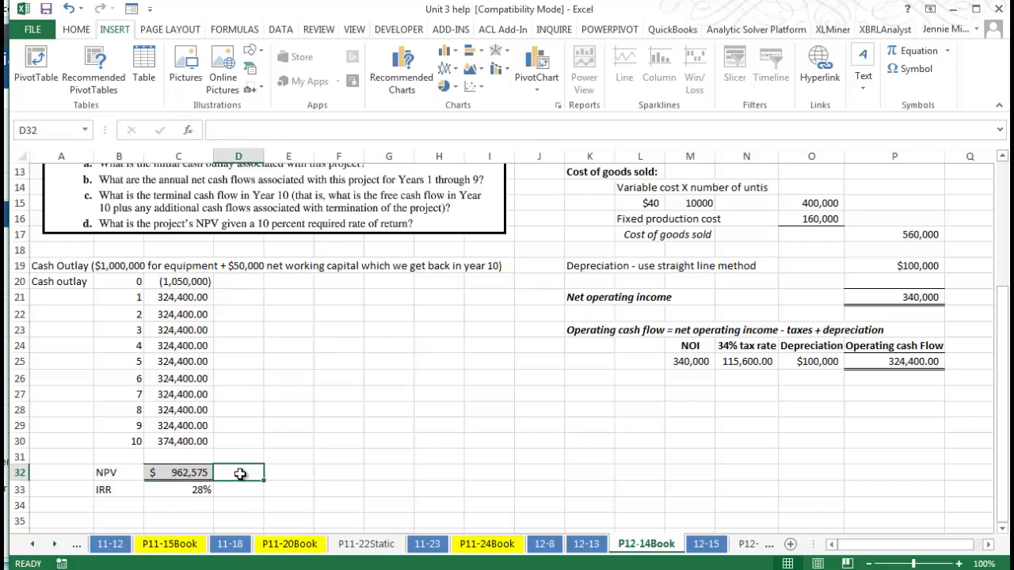
pyautogui.click(199, 489)
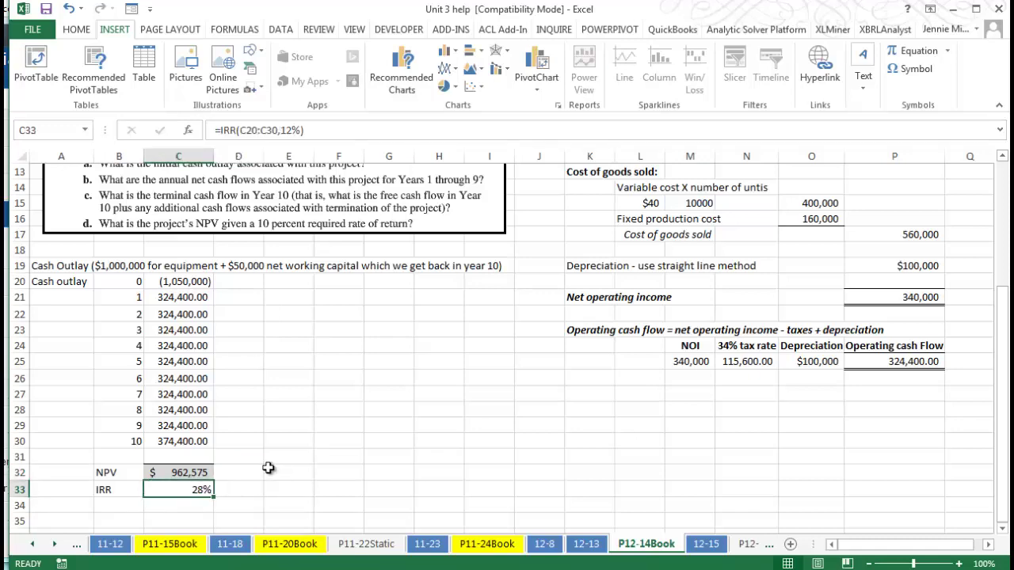
# Review the problem 12-14 text against the worked cash flow calculations and check the NPV formula in C32.
pyautogui.scroll(2, 268, 468)
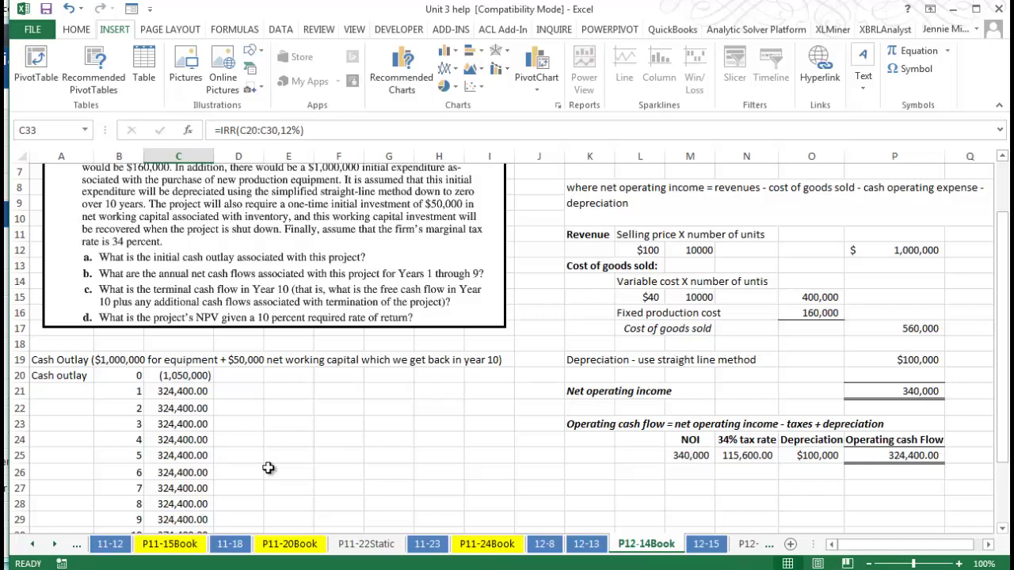
pyautogui.scroll(2, 268, 468)
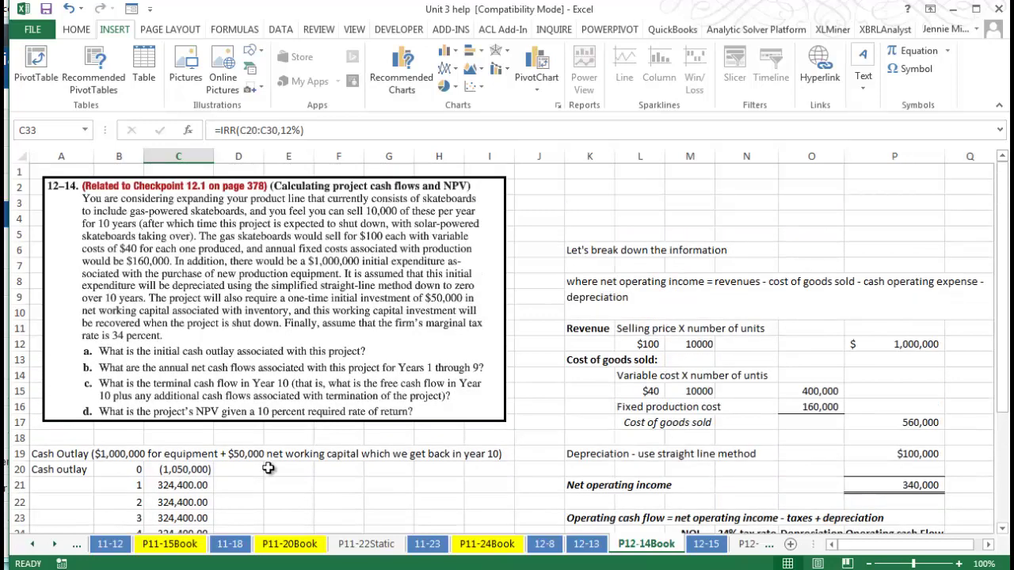
pyautogui.scroll(-1, 269, 468)
pyautogui.scroll(-1, 268, 468)
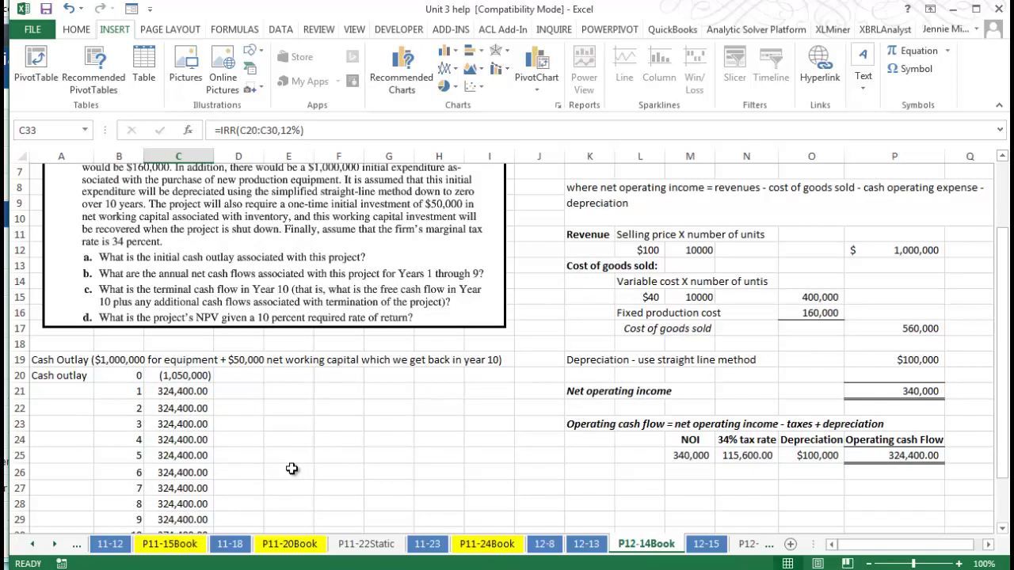
pyautogui.scroll(2, 317, 474)
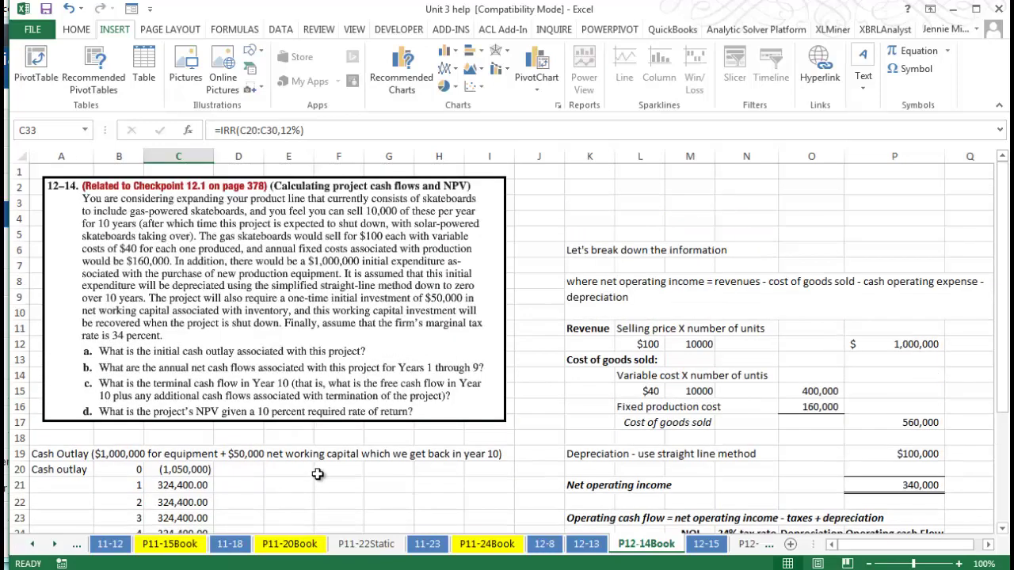
pyautogui.scroll(-1, 316, 473)
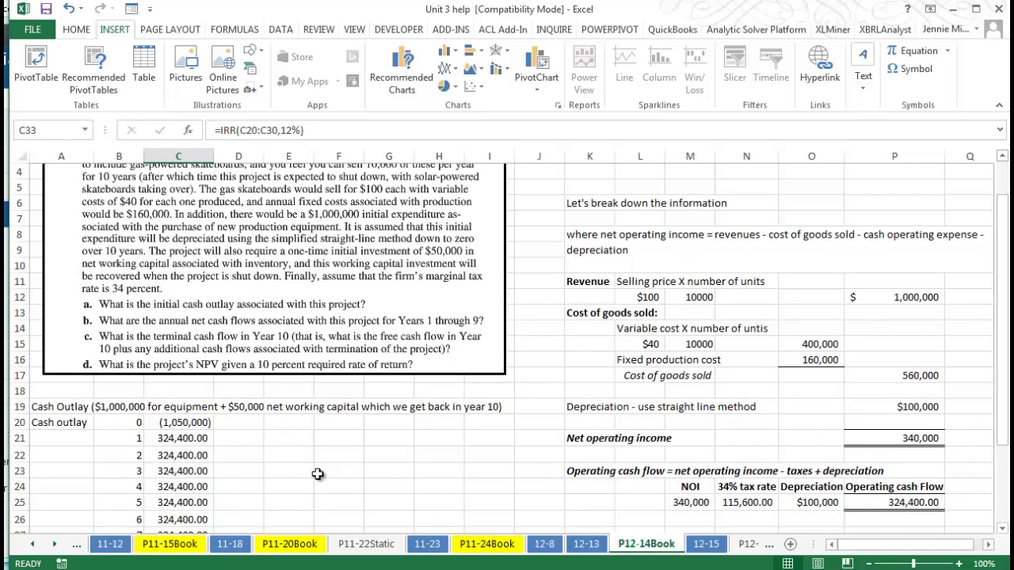
pyautogui.scroll(-2, 317, 474)
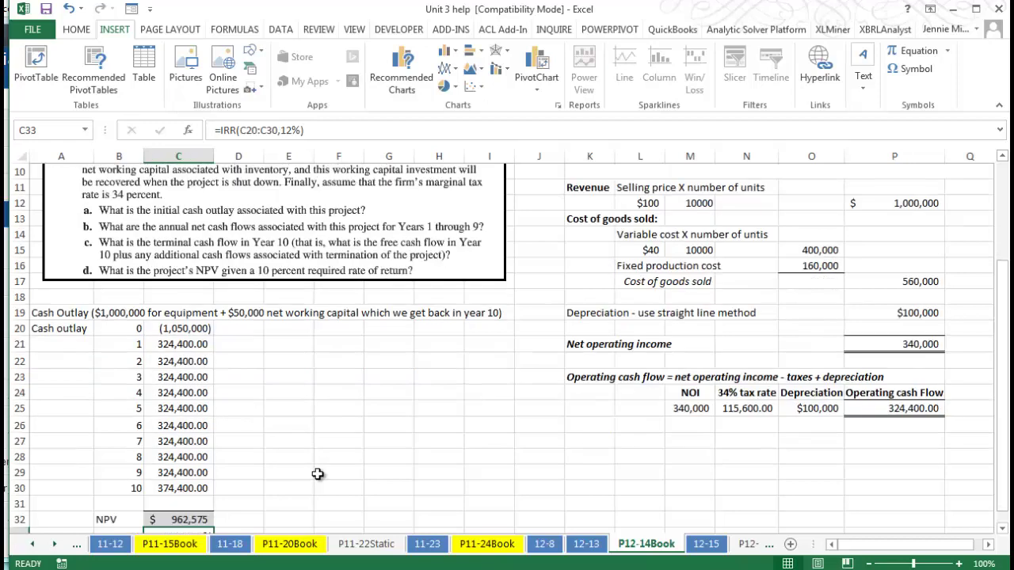
pyautogui.scroll(-1, 317, 474)
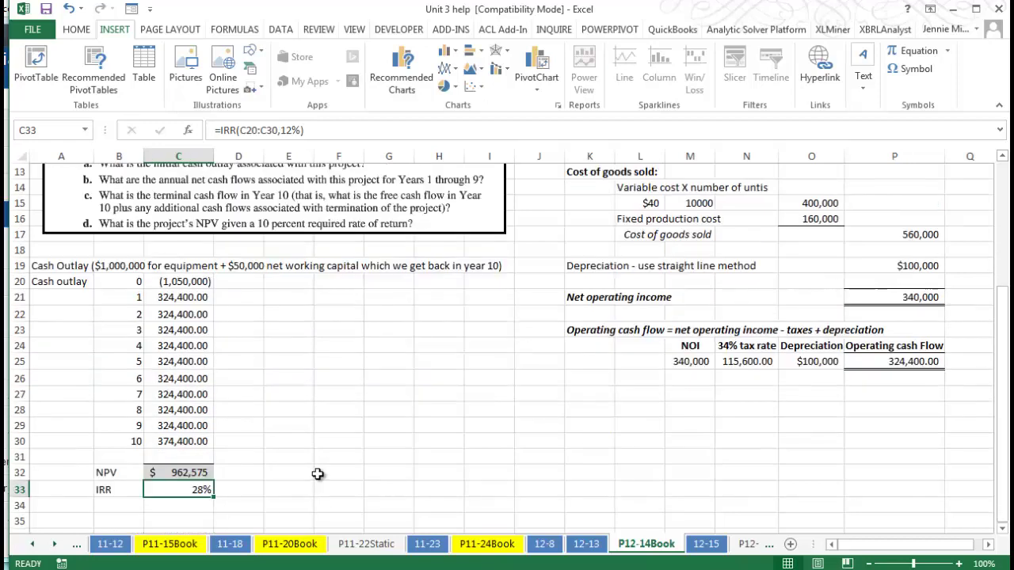
pyautogui.click(161, 474)
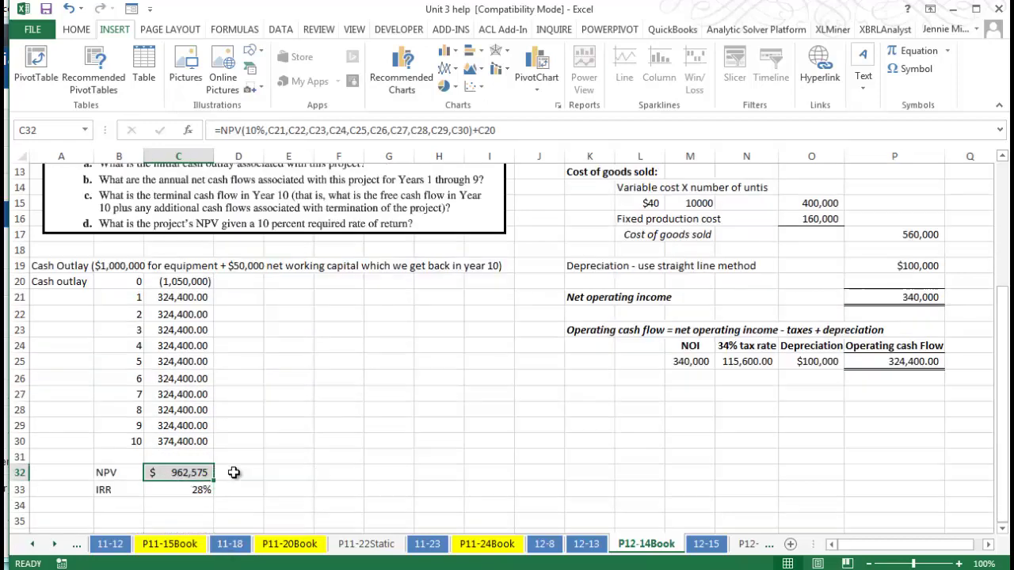